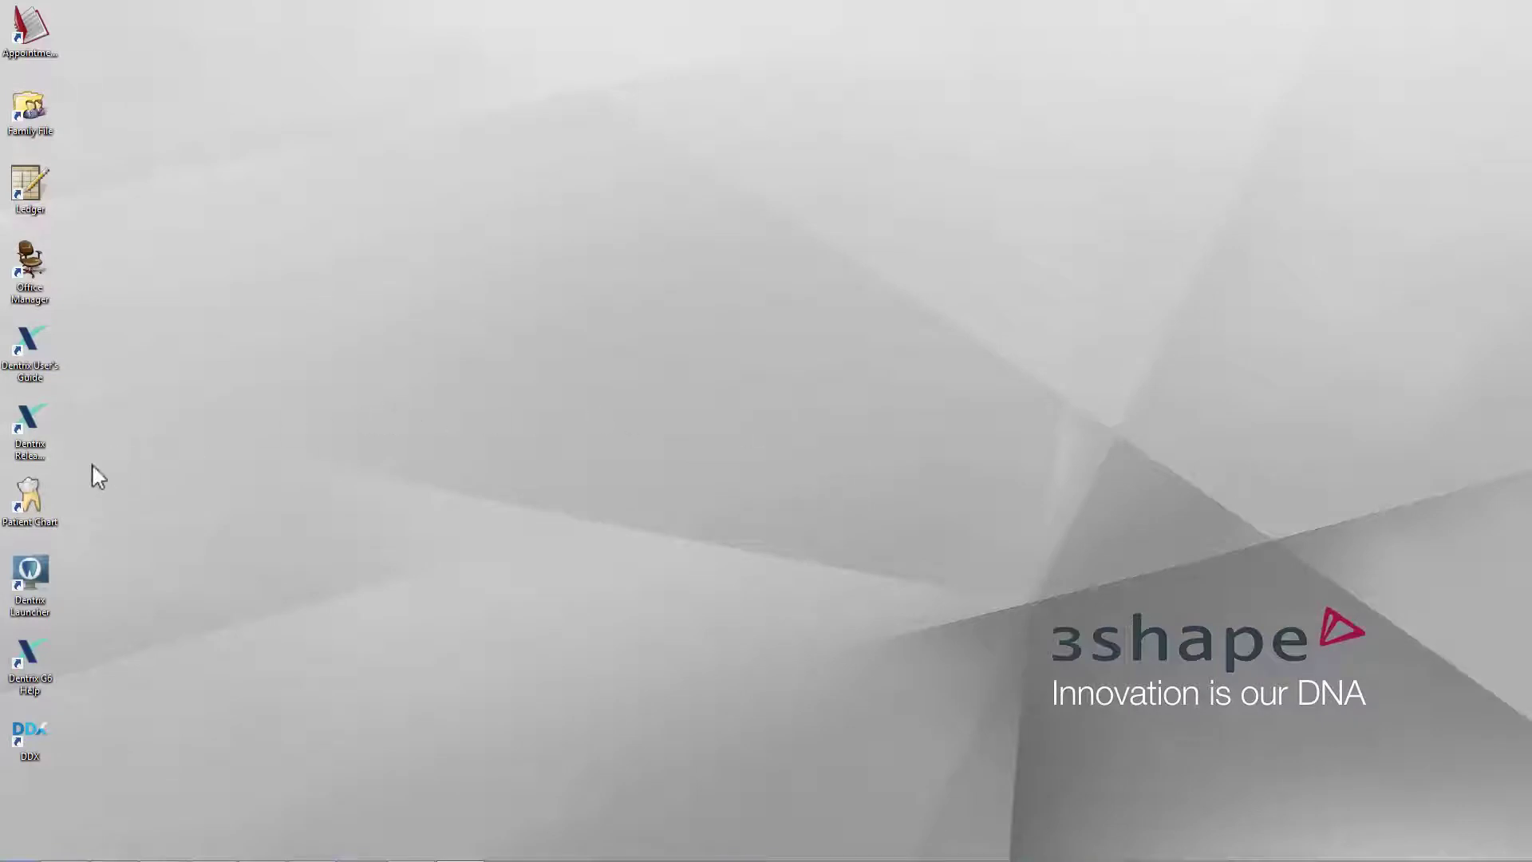
Step: Search the crown patient by last name in Select Patient and load their Patient Chart
double_click(33, 518)
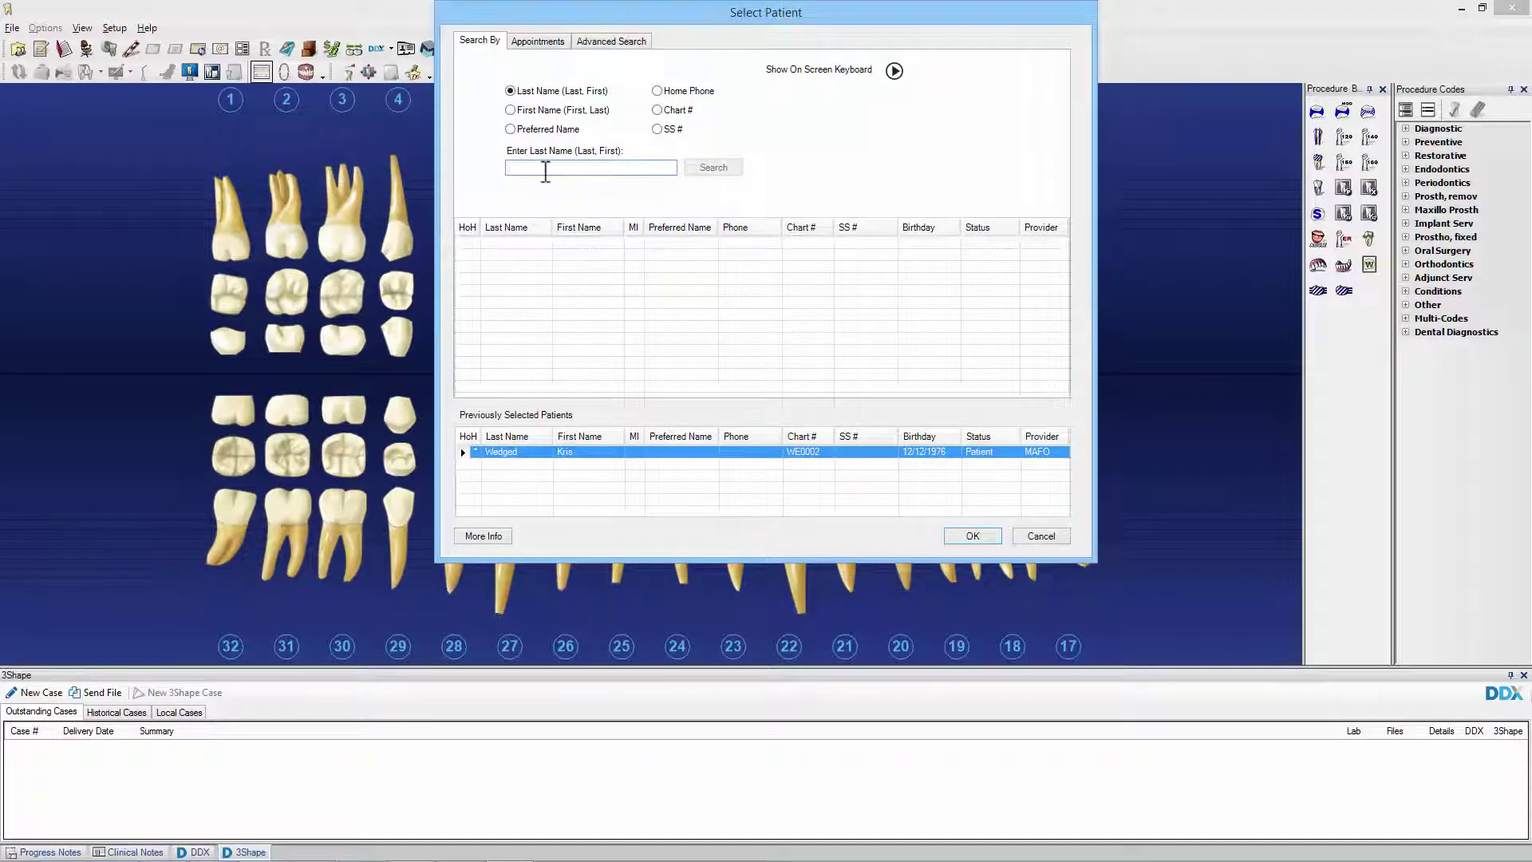
text(wedged)
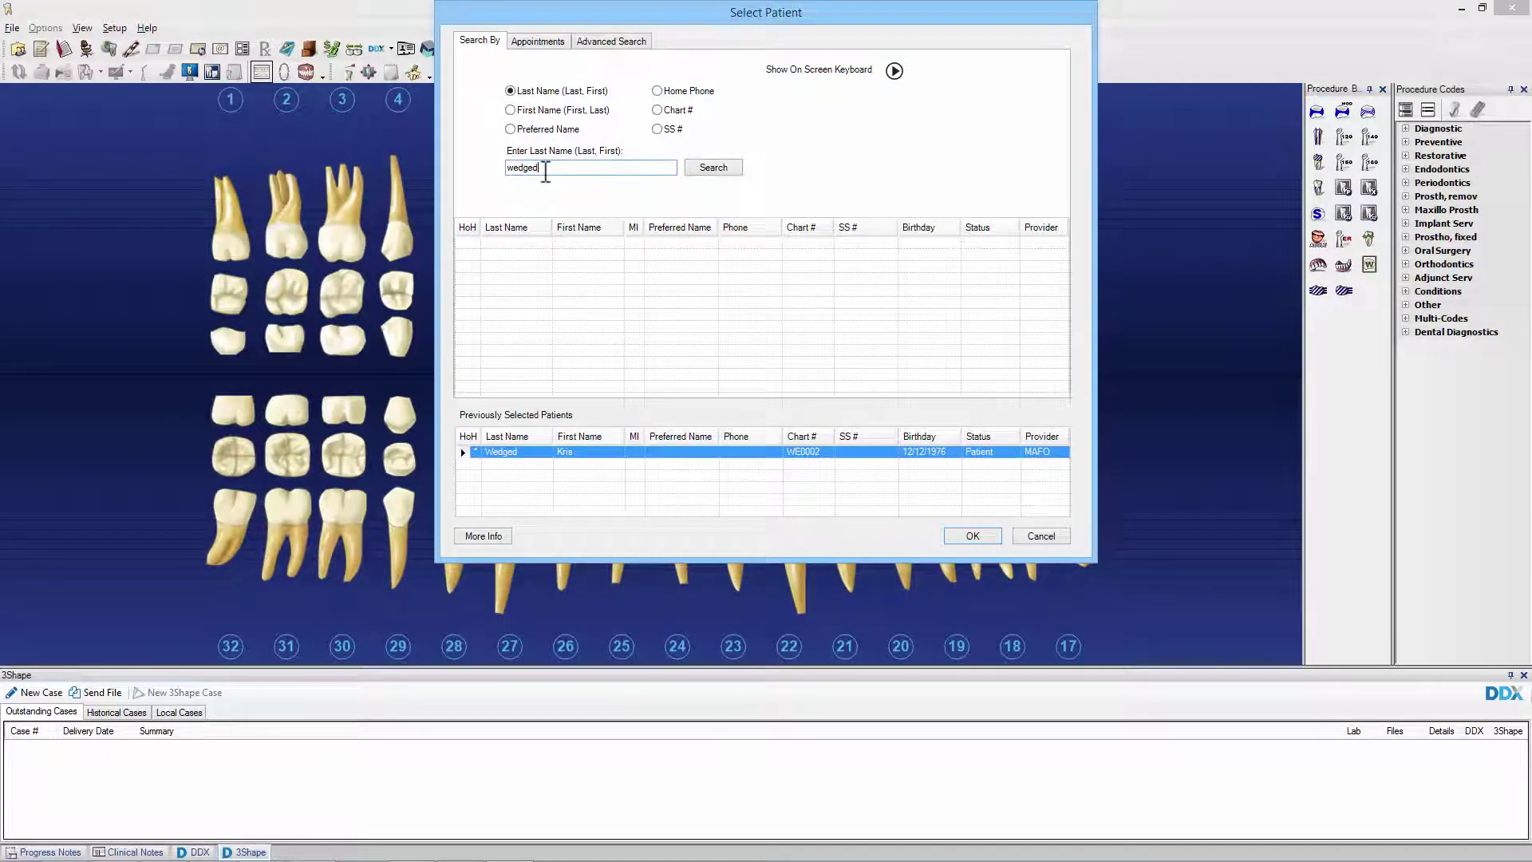
key(Return)
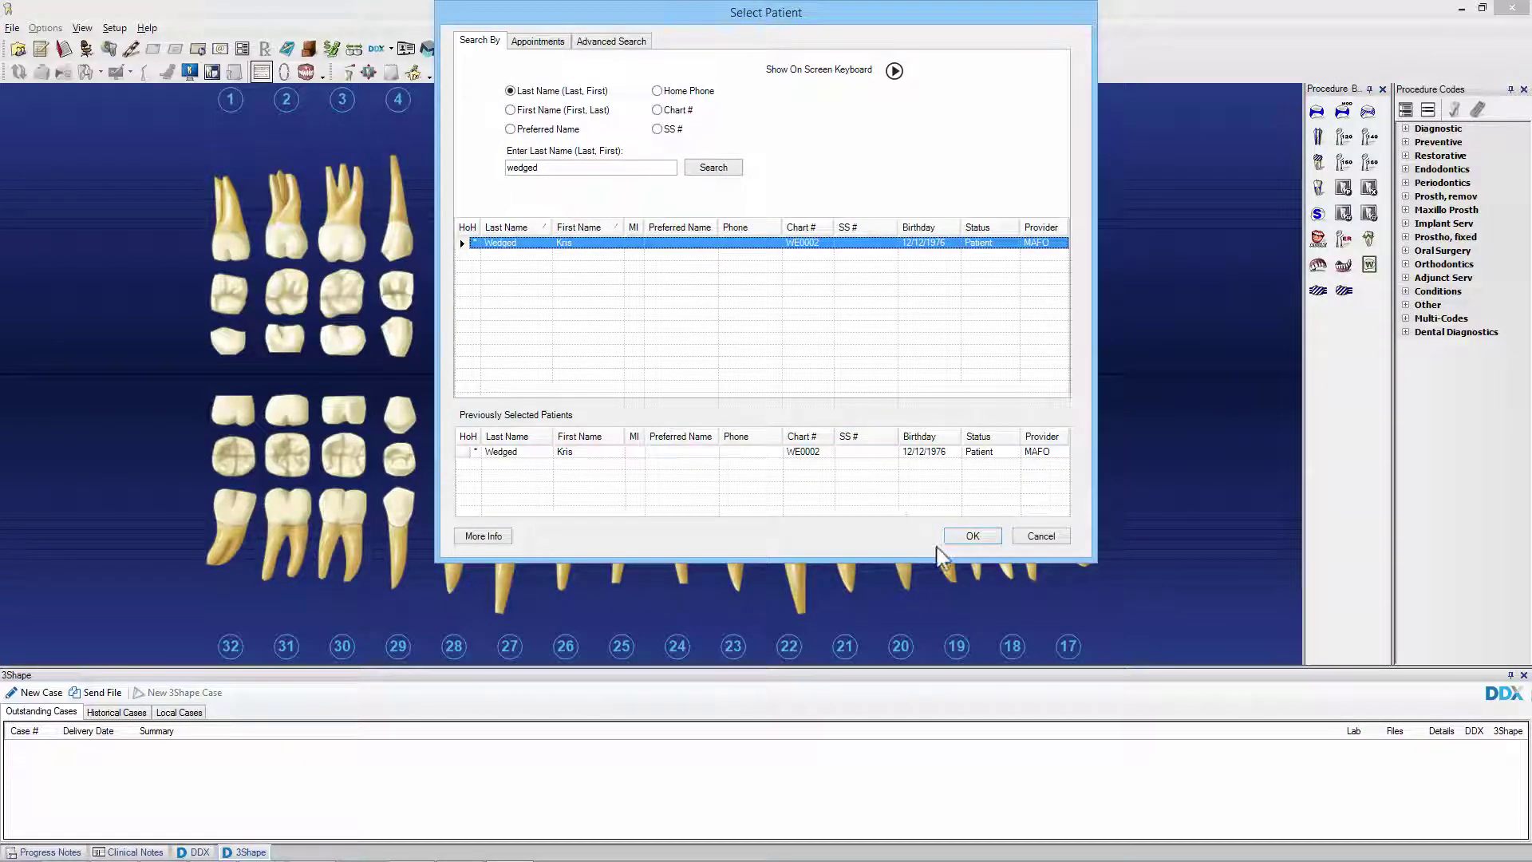
click(967, 537)
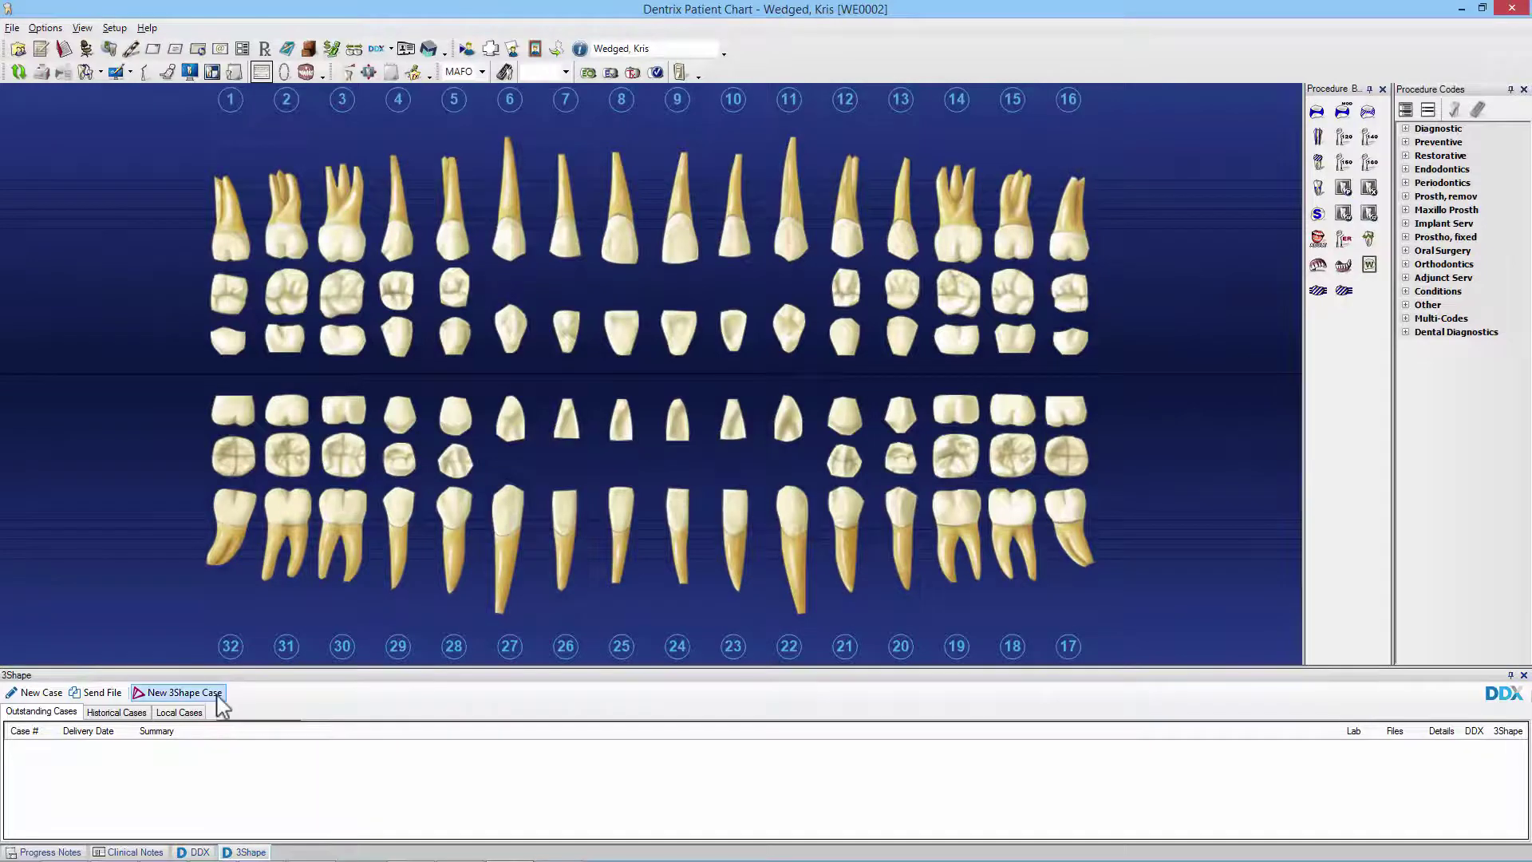
Step: Create a New 3Shape Case for the patient on the available scanner client
click(183, 693)
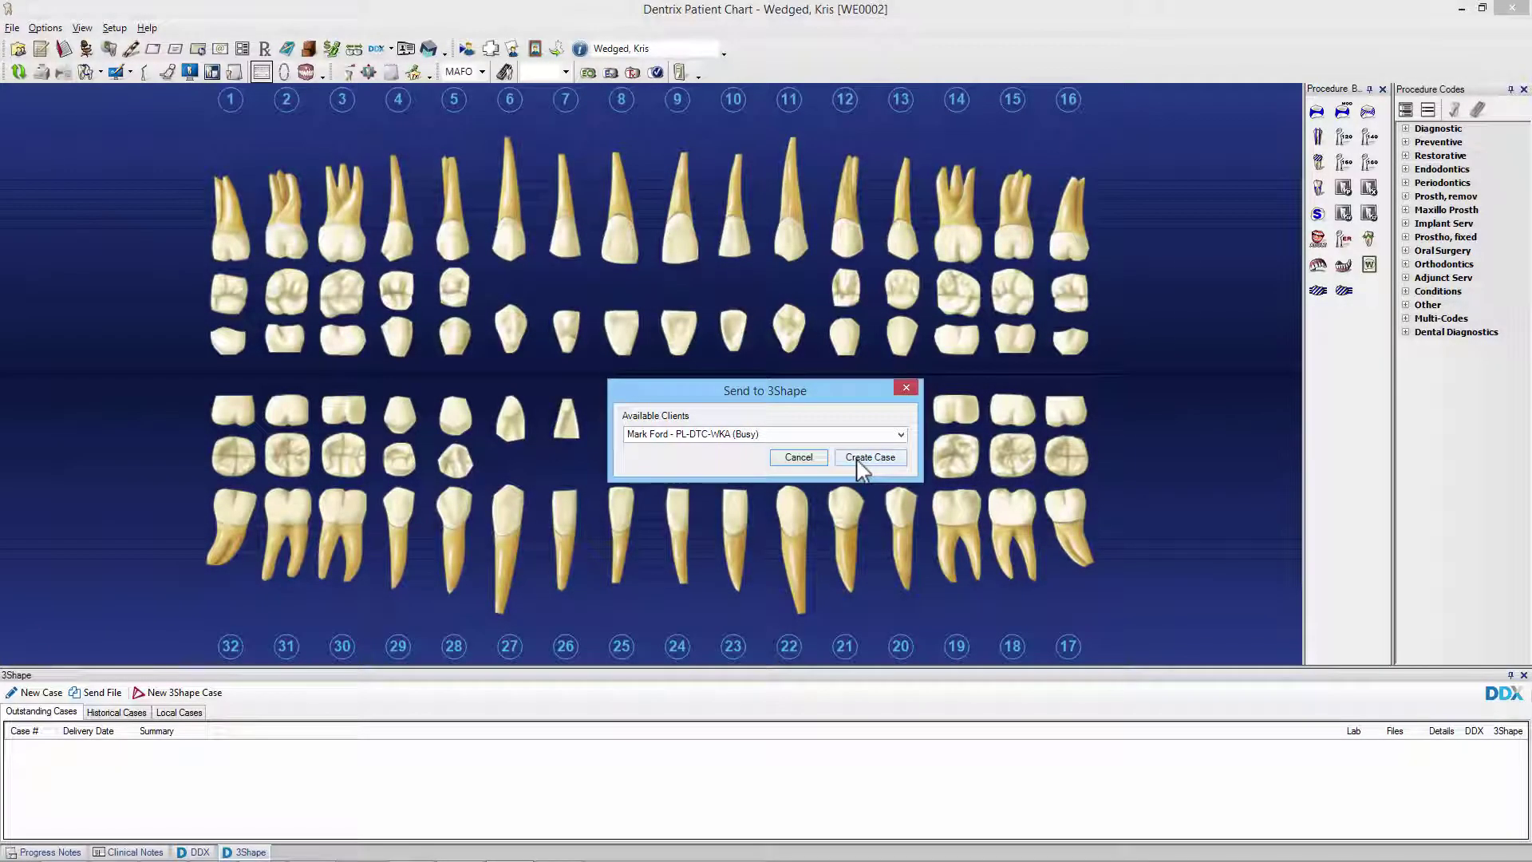
click(857, 462)
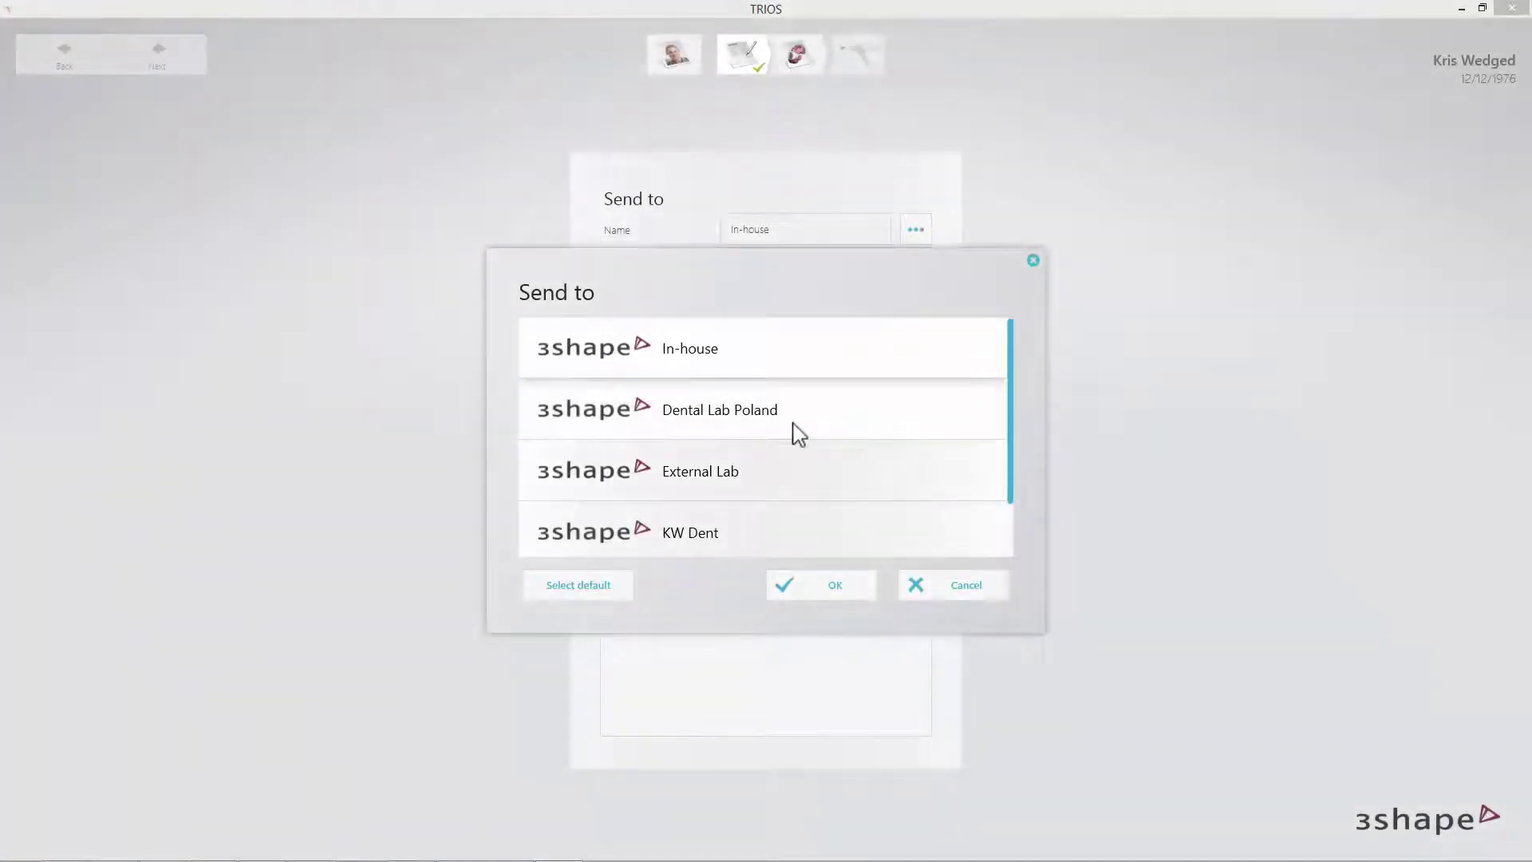
Step: Send the TRIOS order to Dental Lab Poland and advance to Select teeth
click(794, 429)
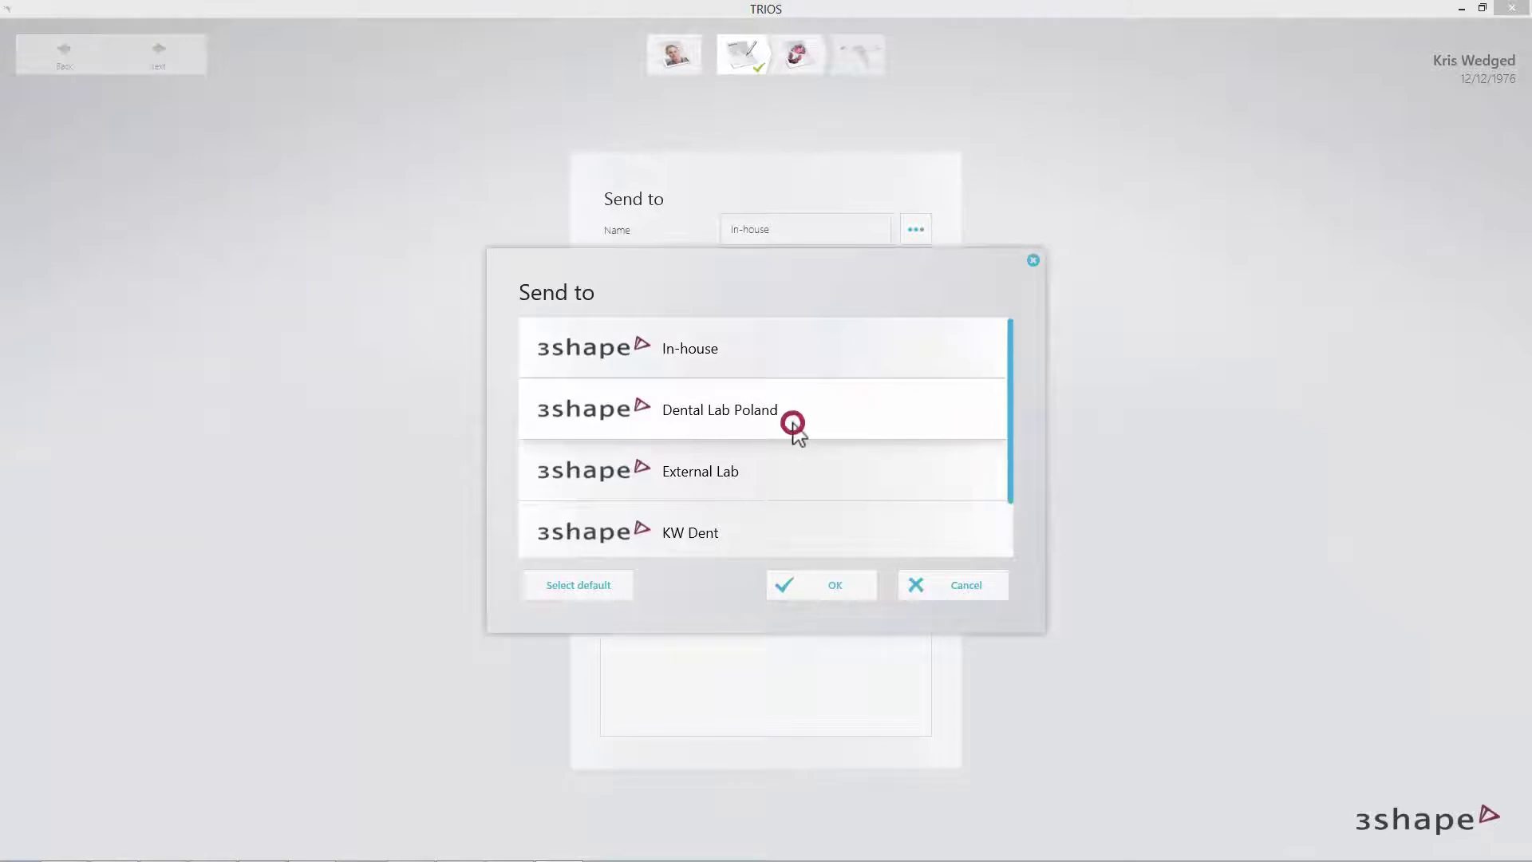
click(843, 589)
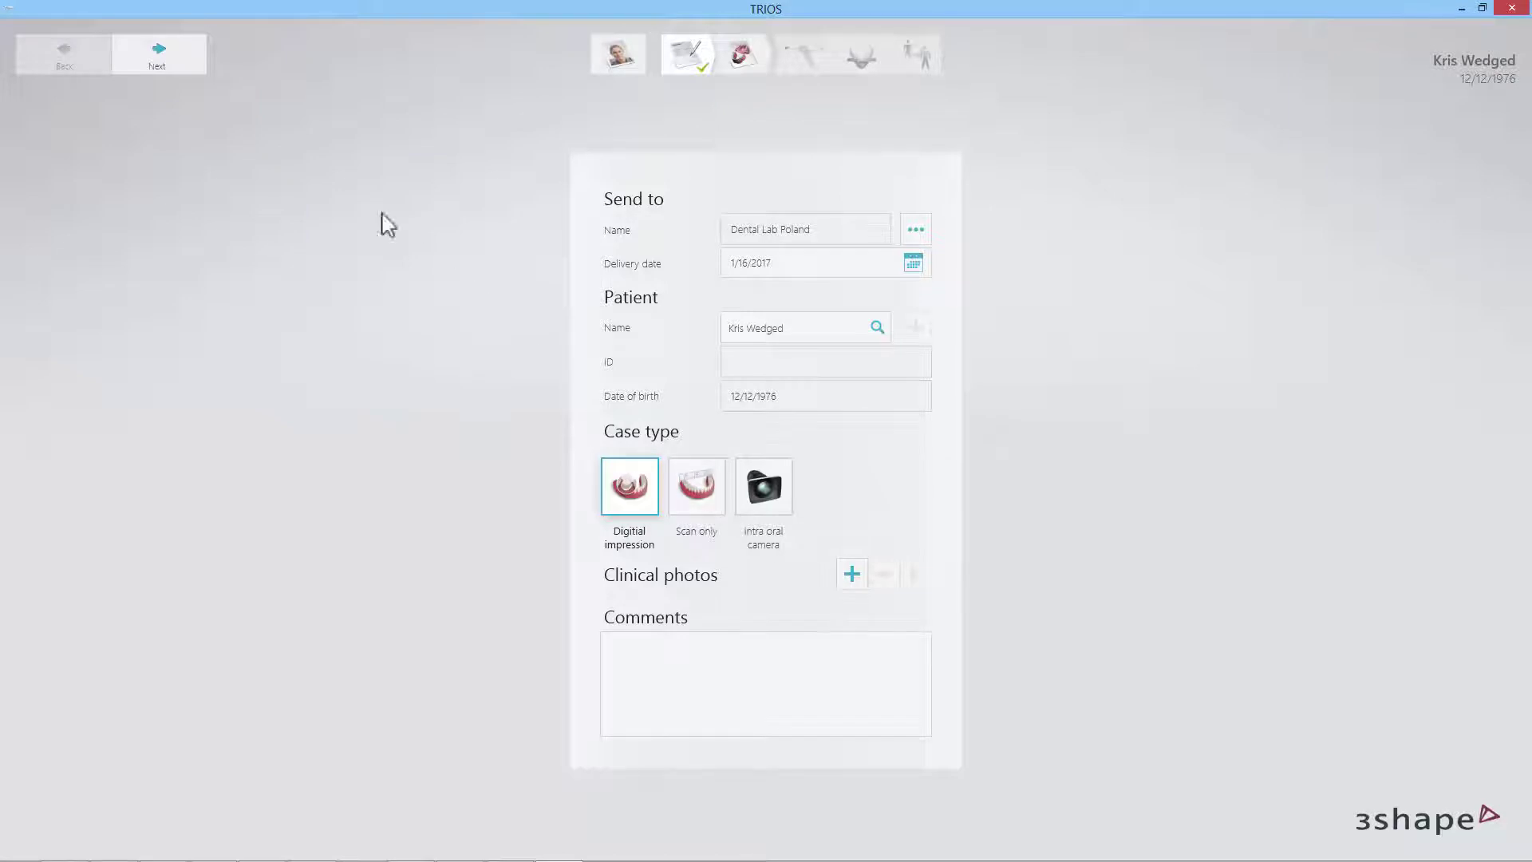
click(192, 62)
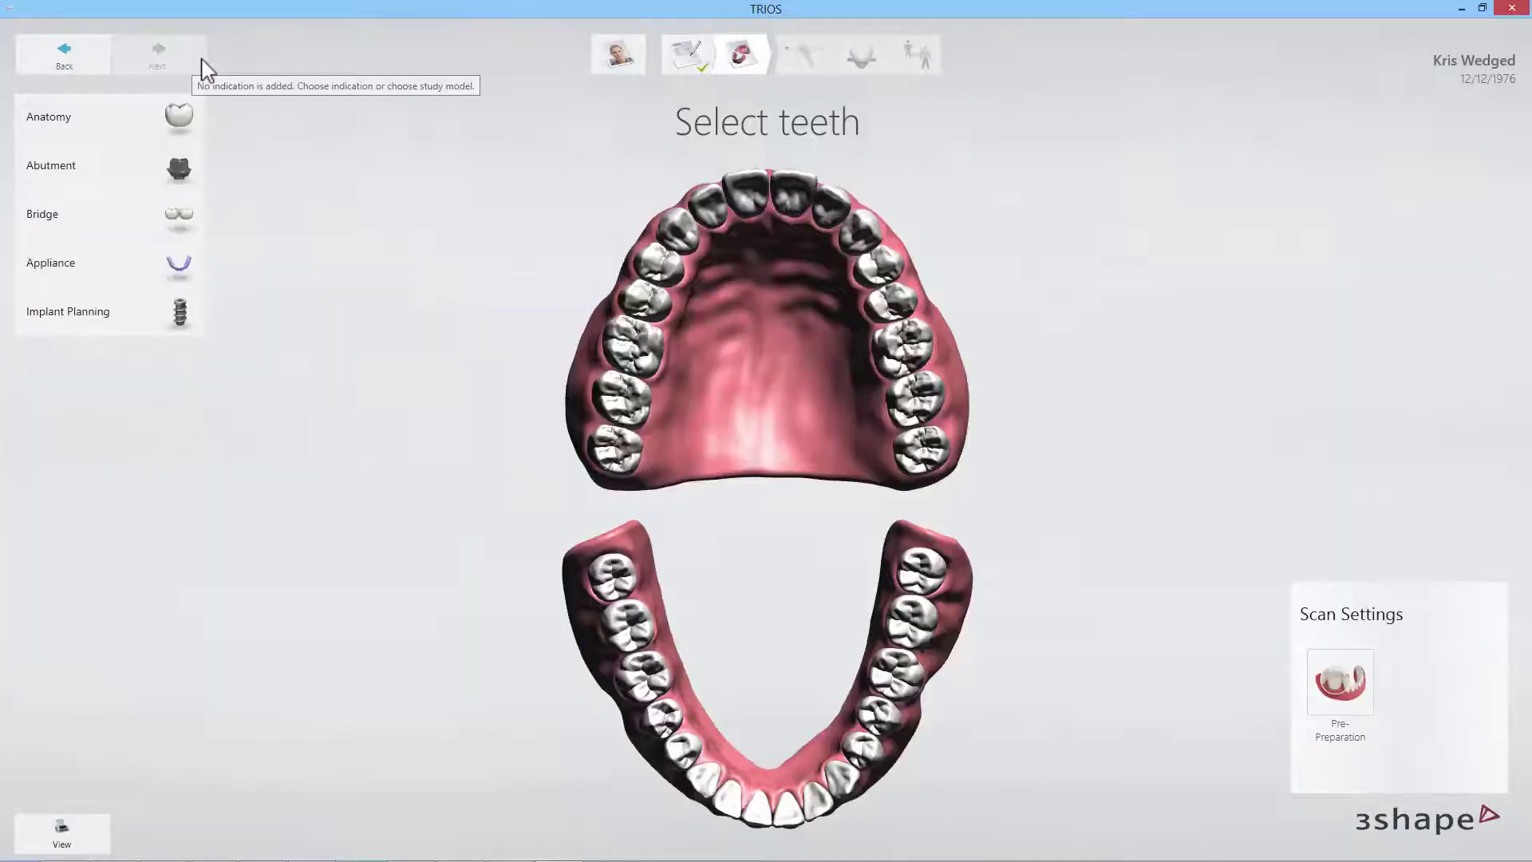
Step: Order tooth 3 as an anatomic e.max CAD HT crown in shade A2, then advance
click(645, 357)
click(169, 118)
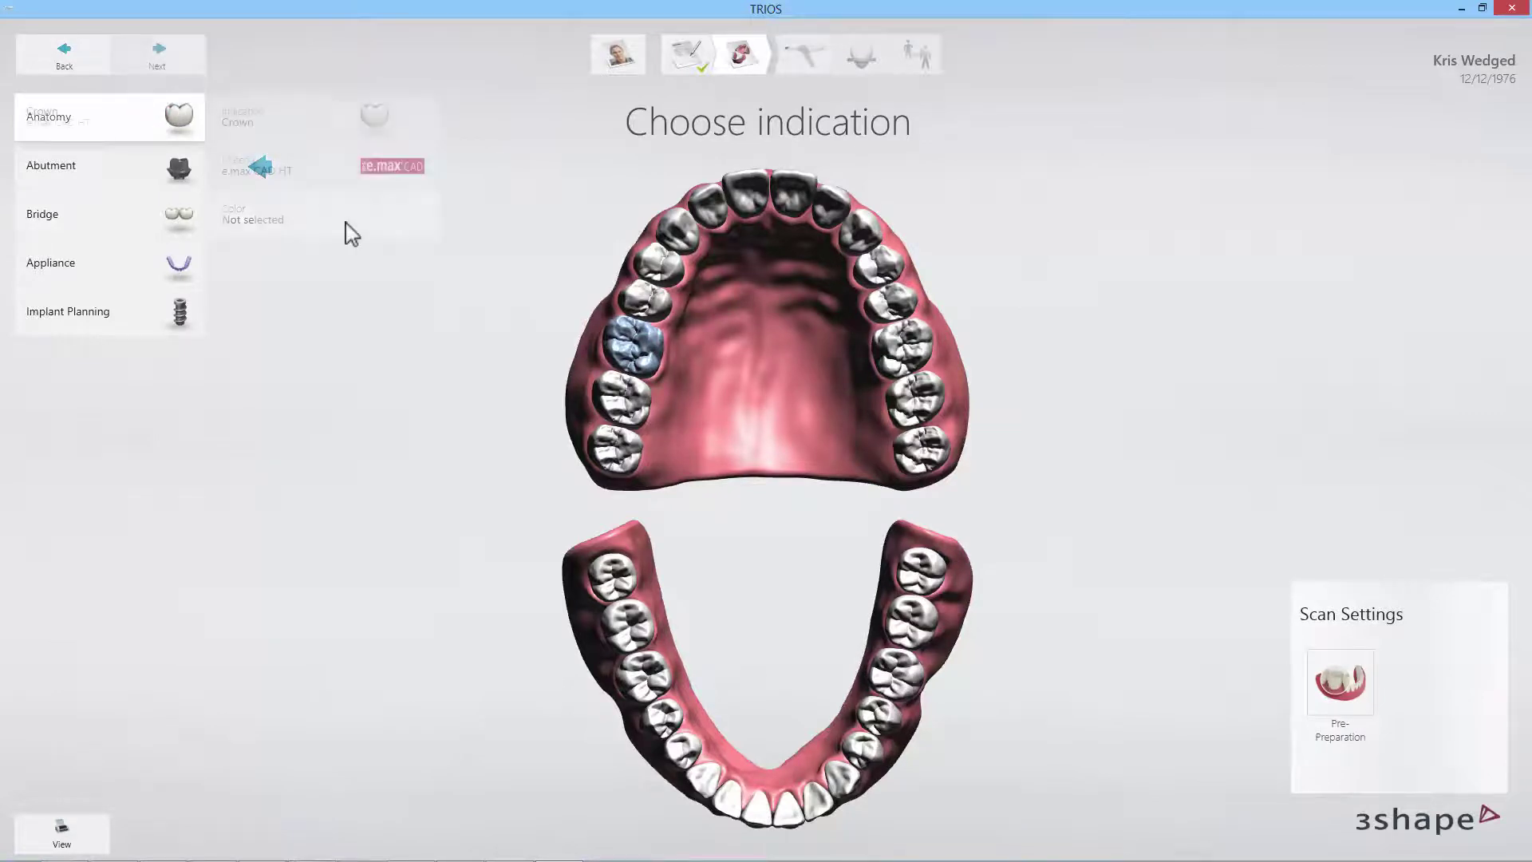
click(346, 223)
click(550, 321)
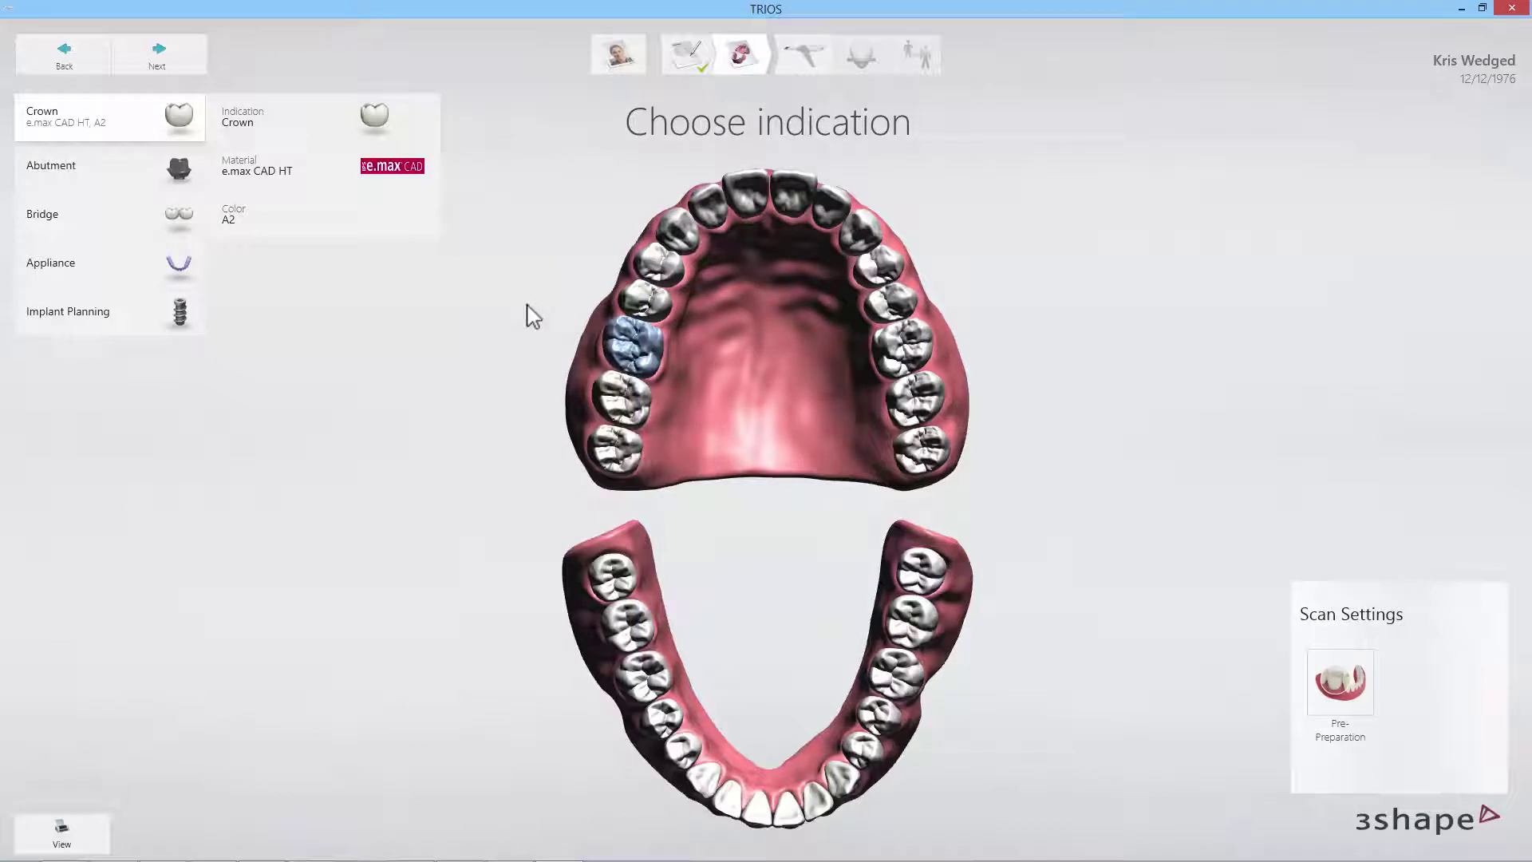
click(190, 73)
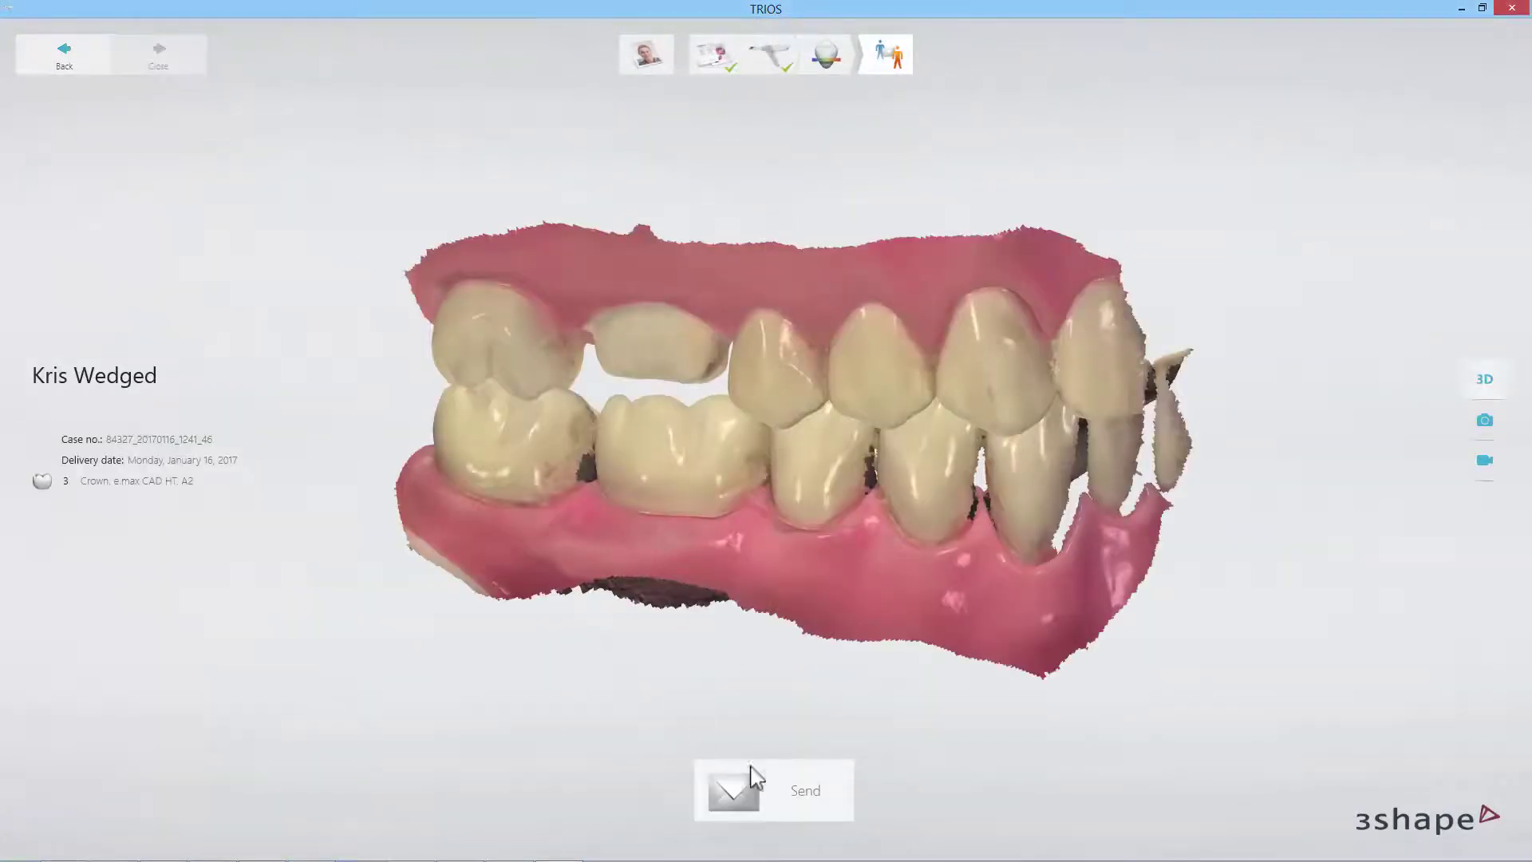
Step: Send the Crown 3 case to Dental Lab Poland and close it after success
click(784, 814)
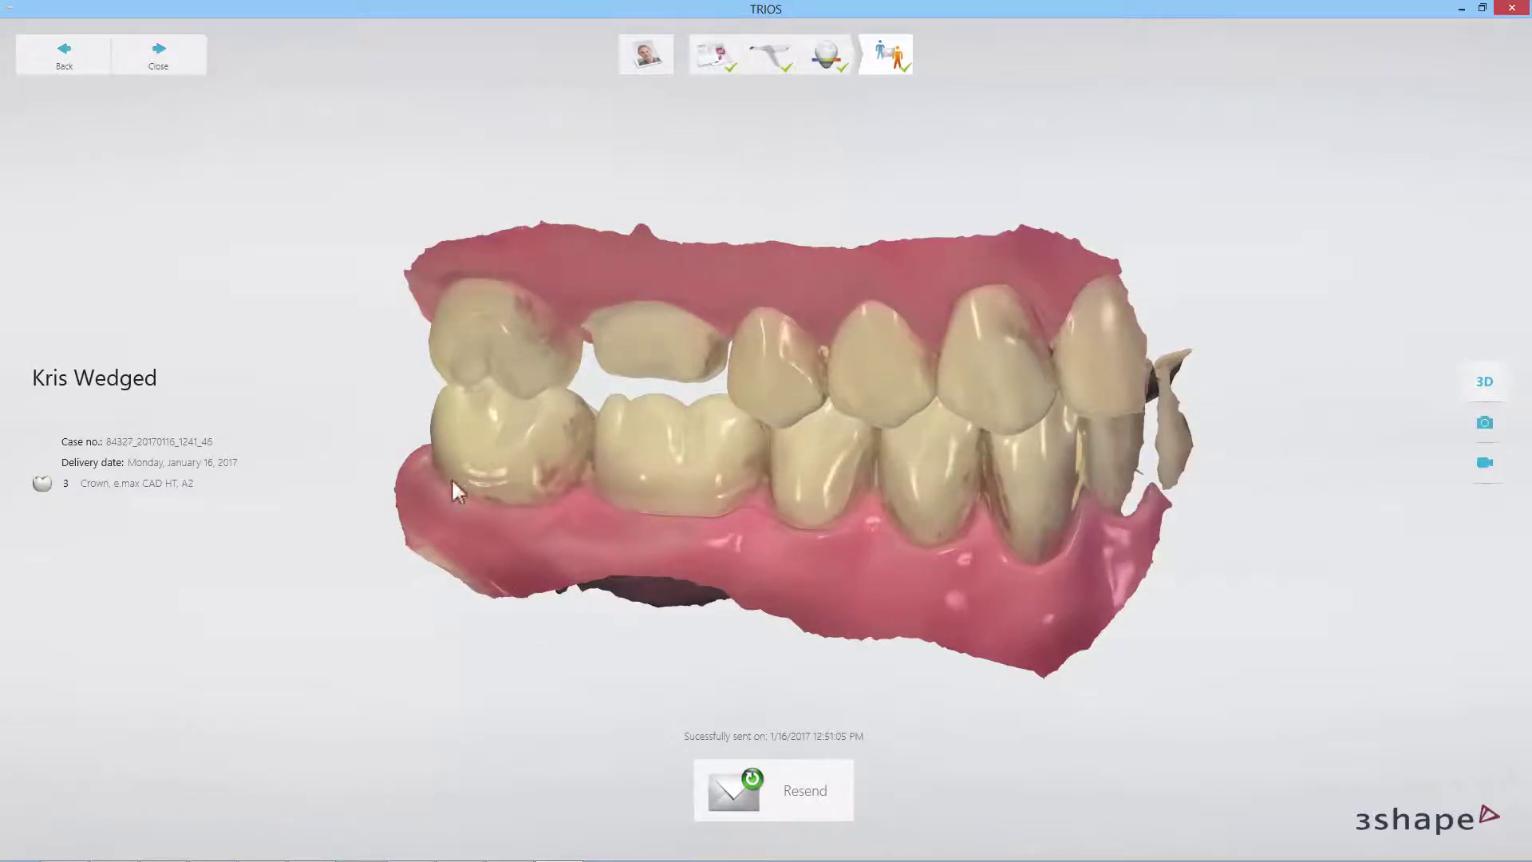
click(192, 70)
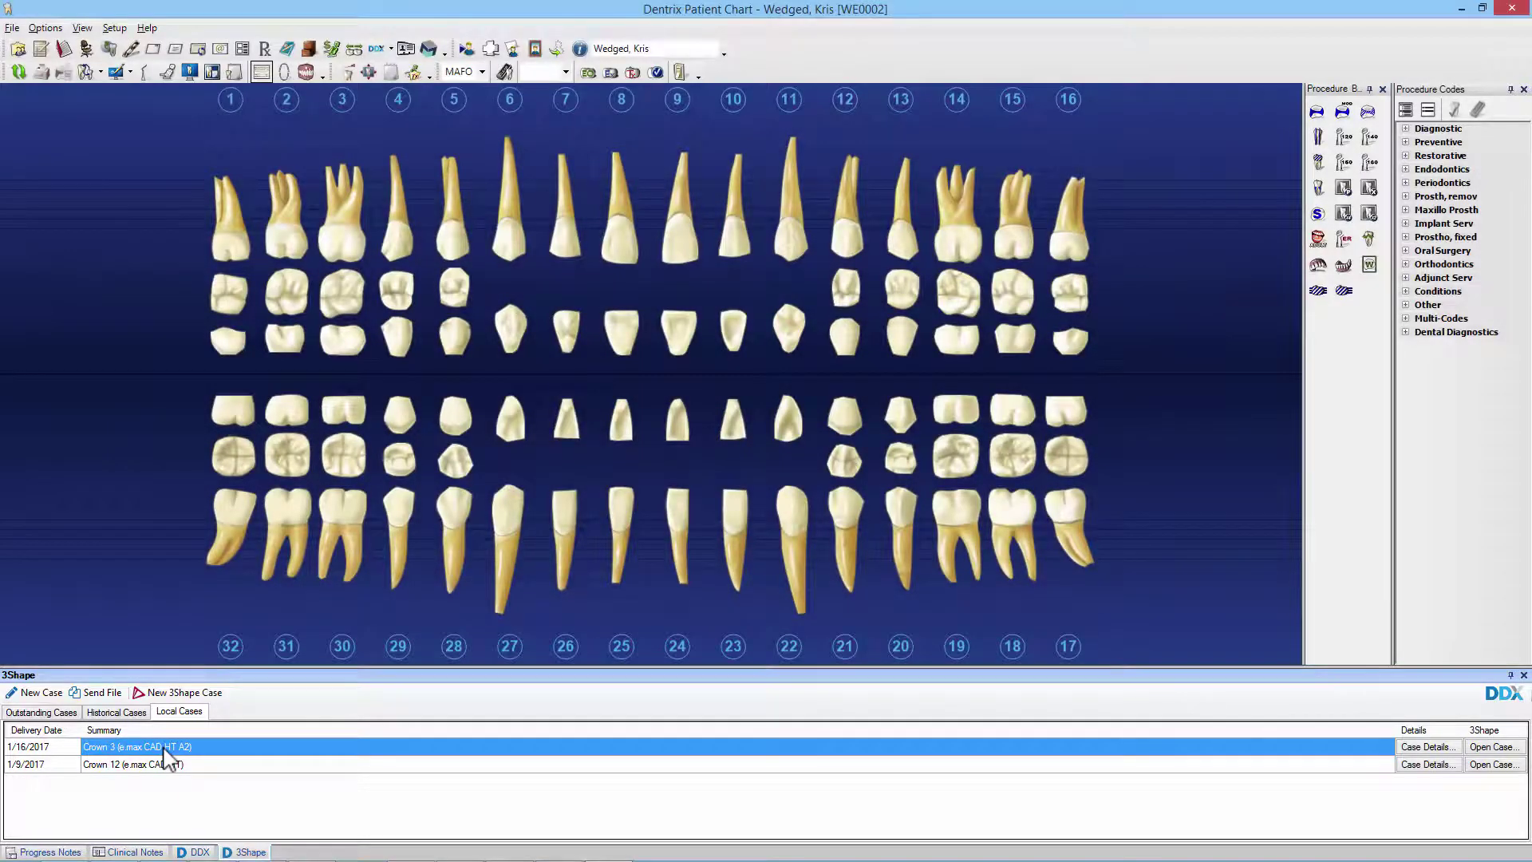
Step: Review the 1/16/2017 Crown 3 case details and UpperJawScan.png image, then open it in TRIOS
click(60, 748)
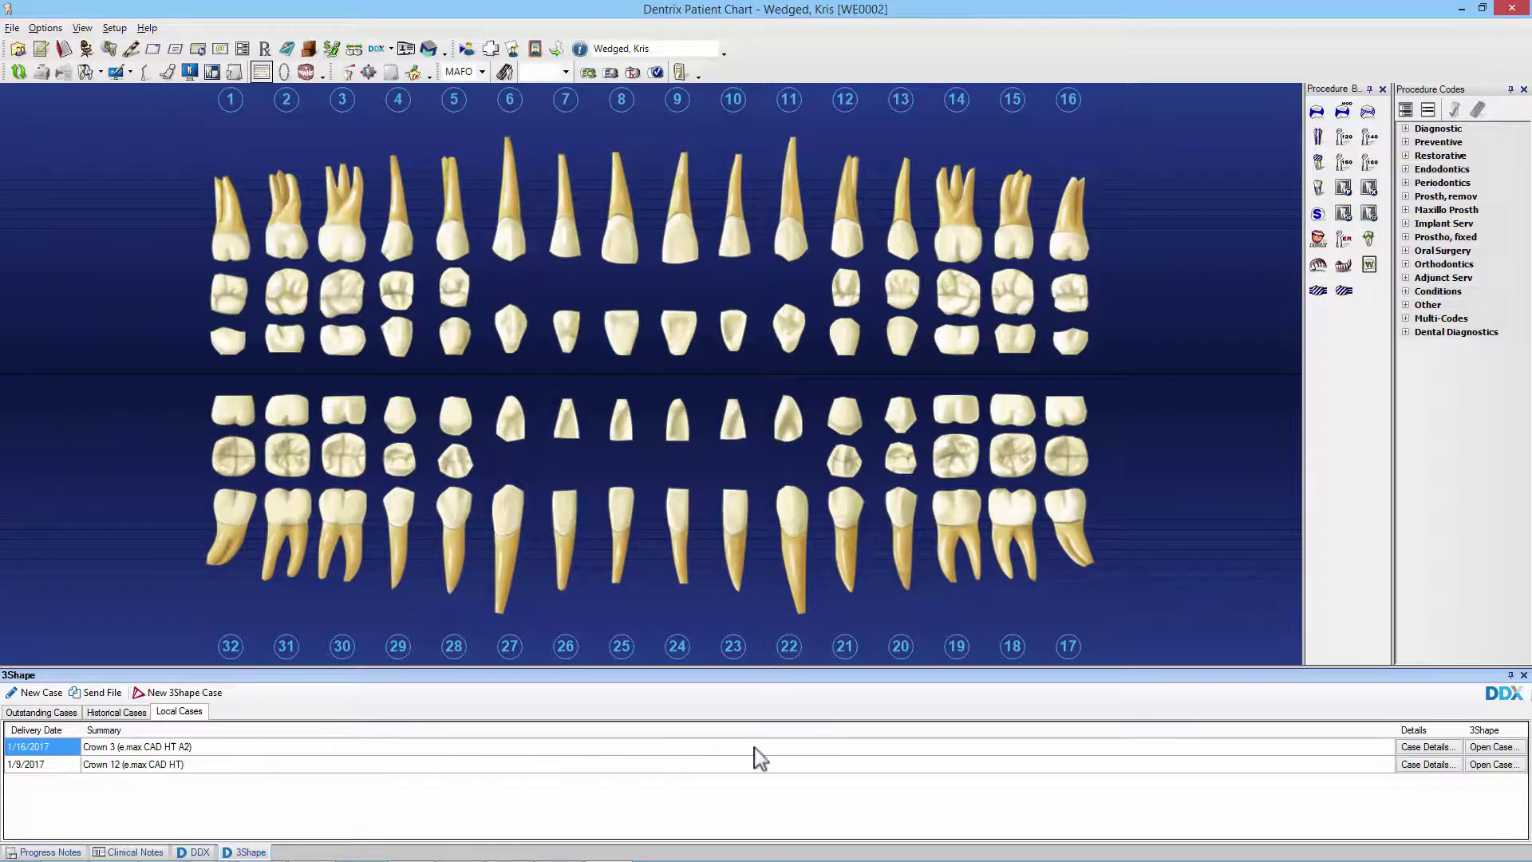
click(1426, 747)
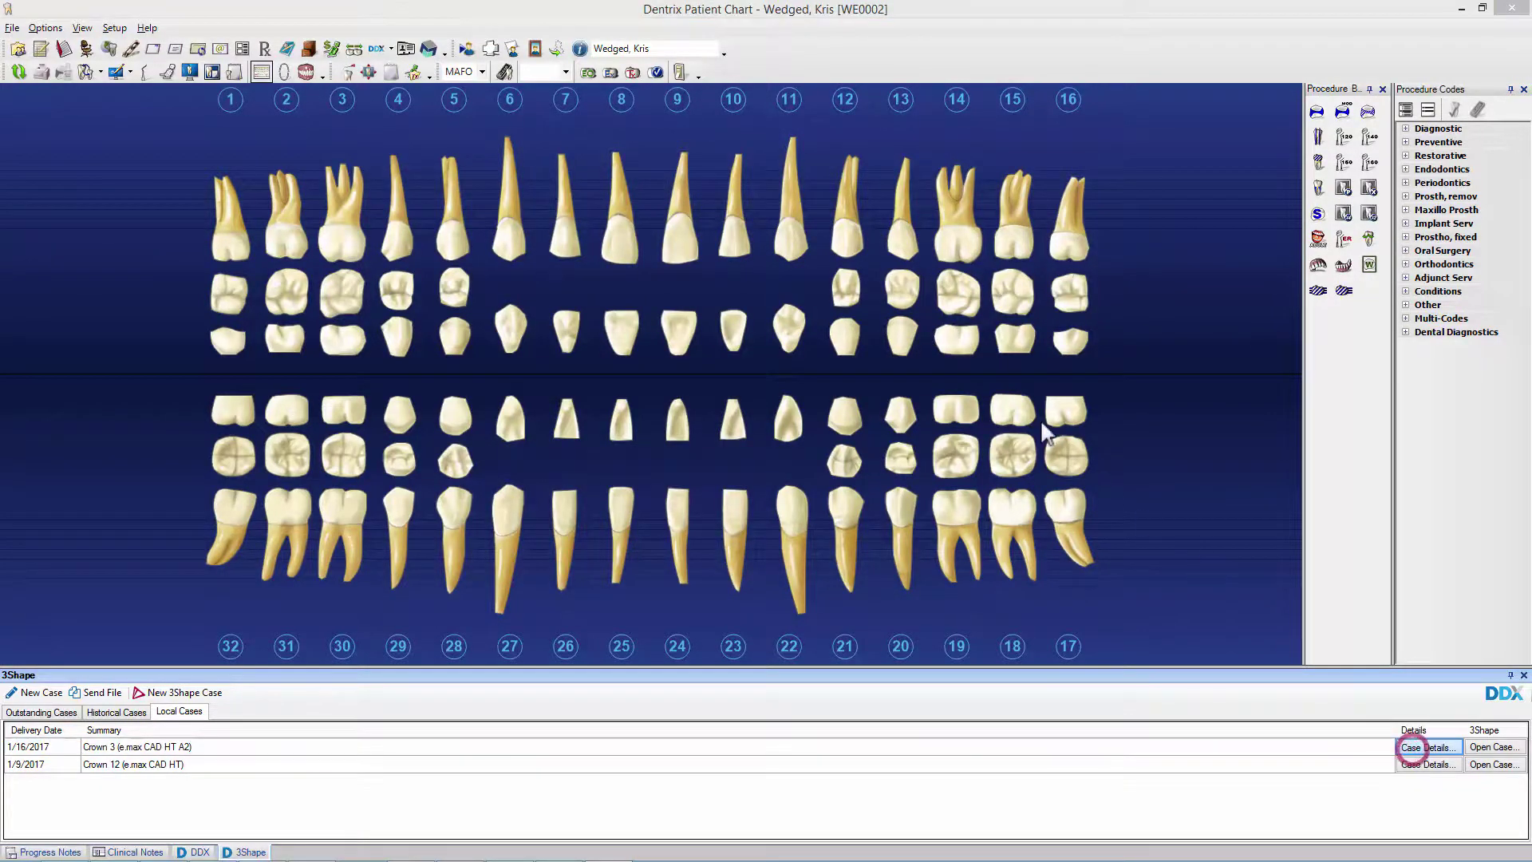
scroll(659, 525, down, 2)
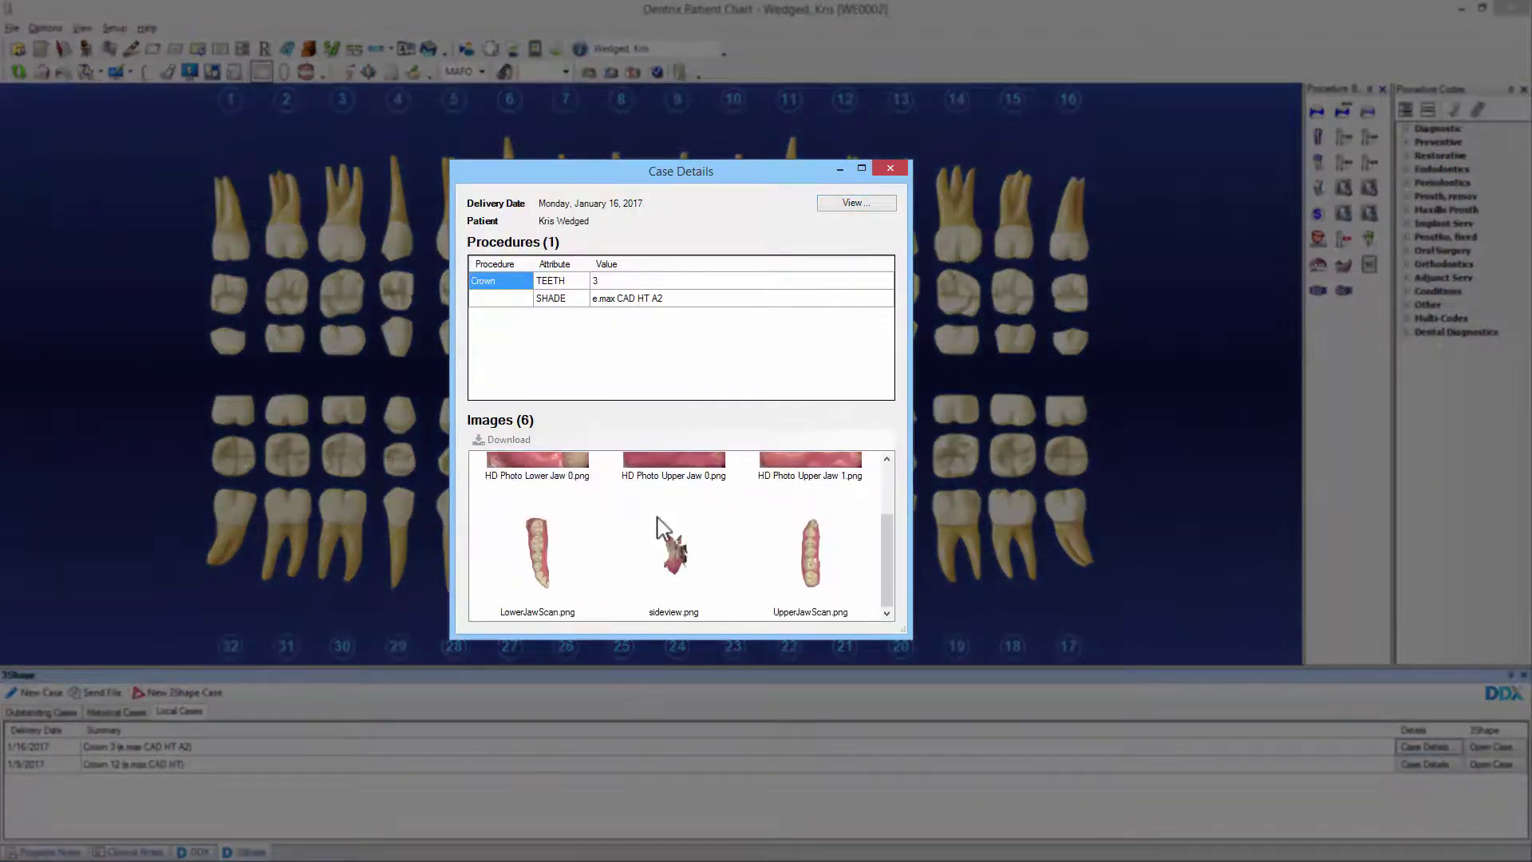
click(818, 551)
scroll(814, 554, up, 3)
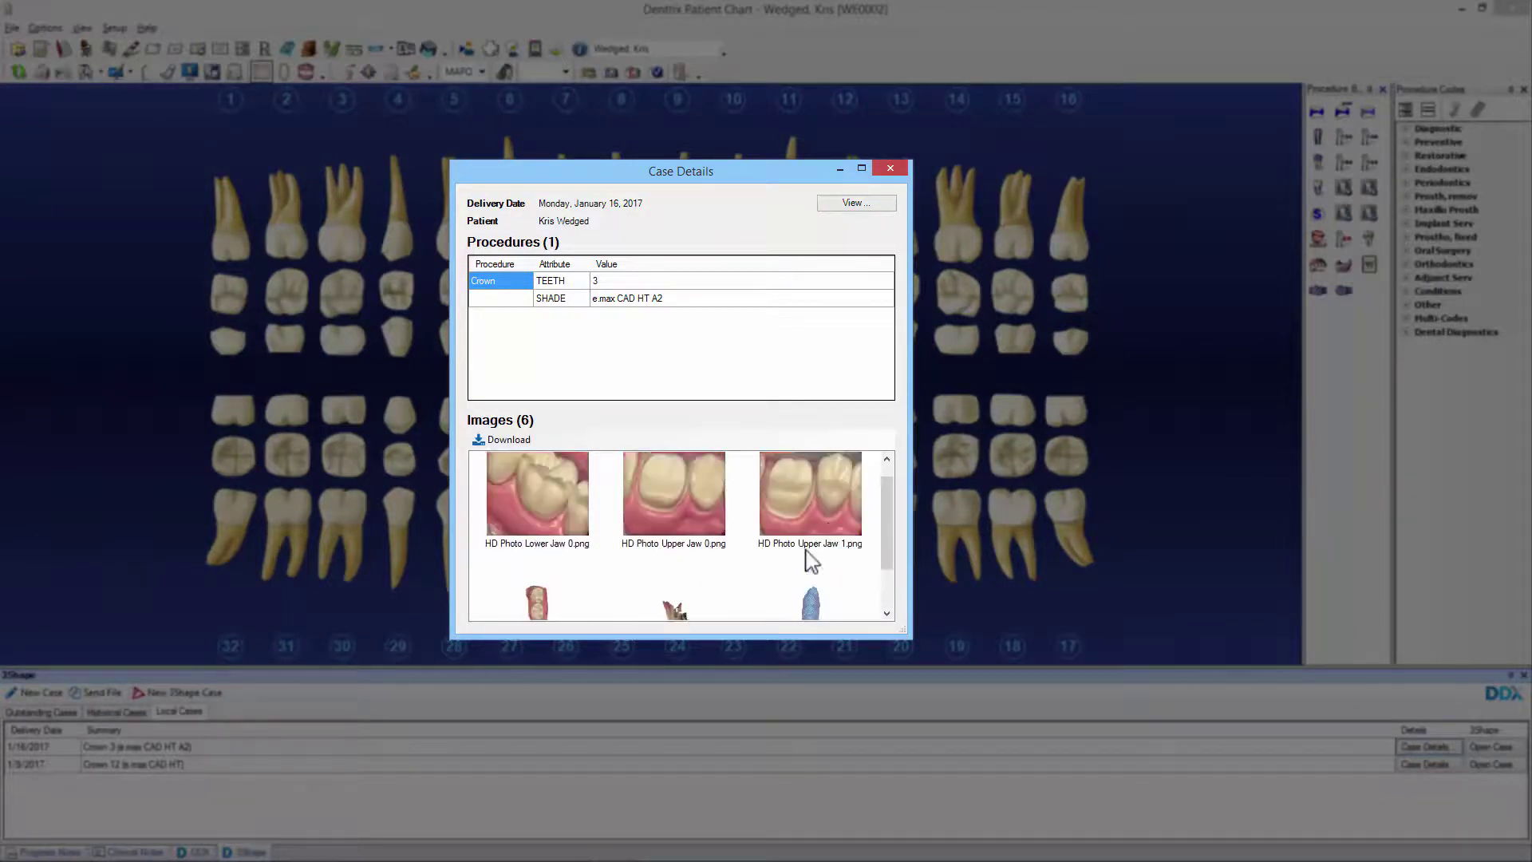
click(878, 536)
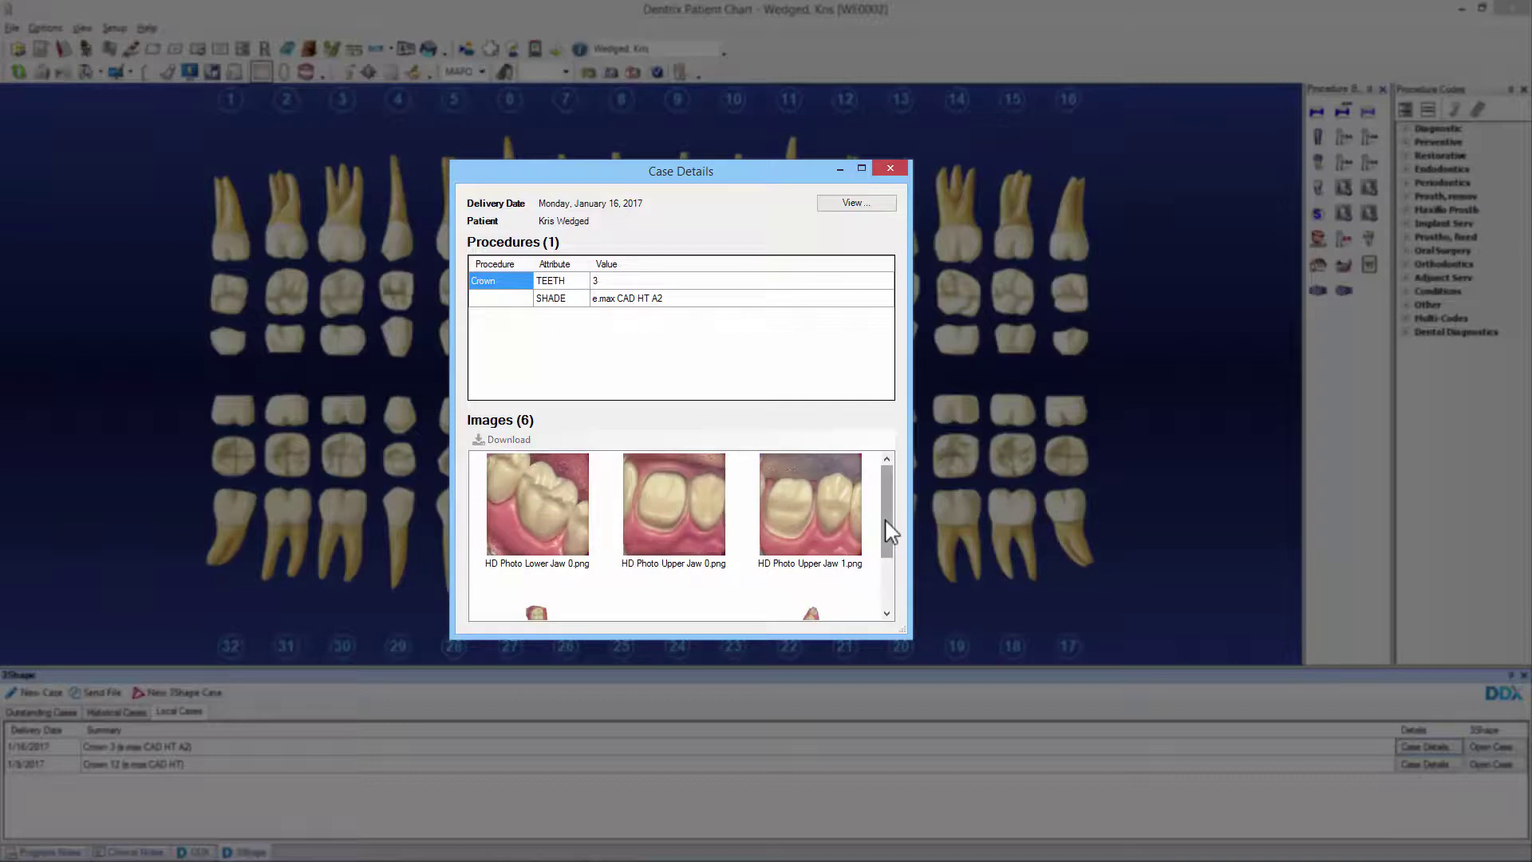
click(856, 209)
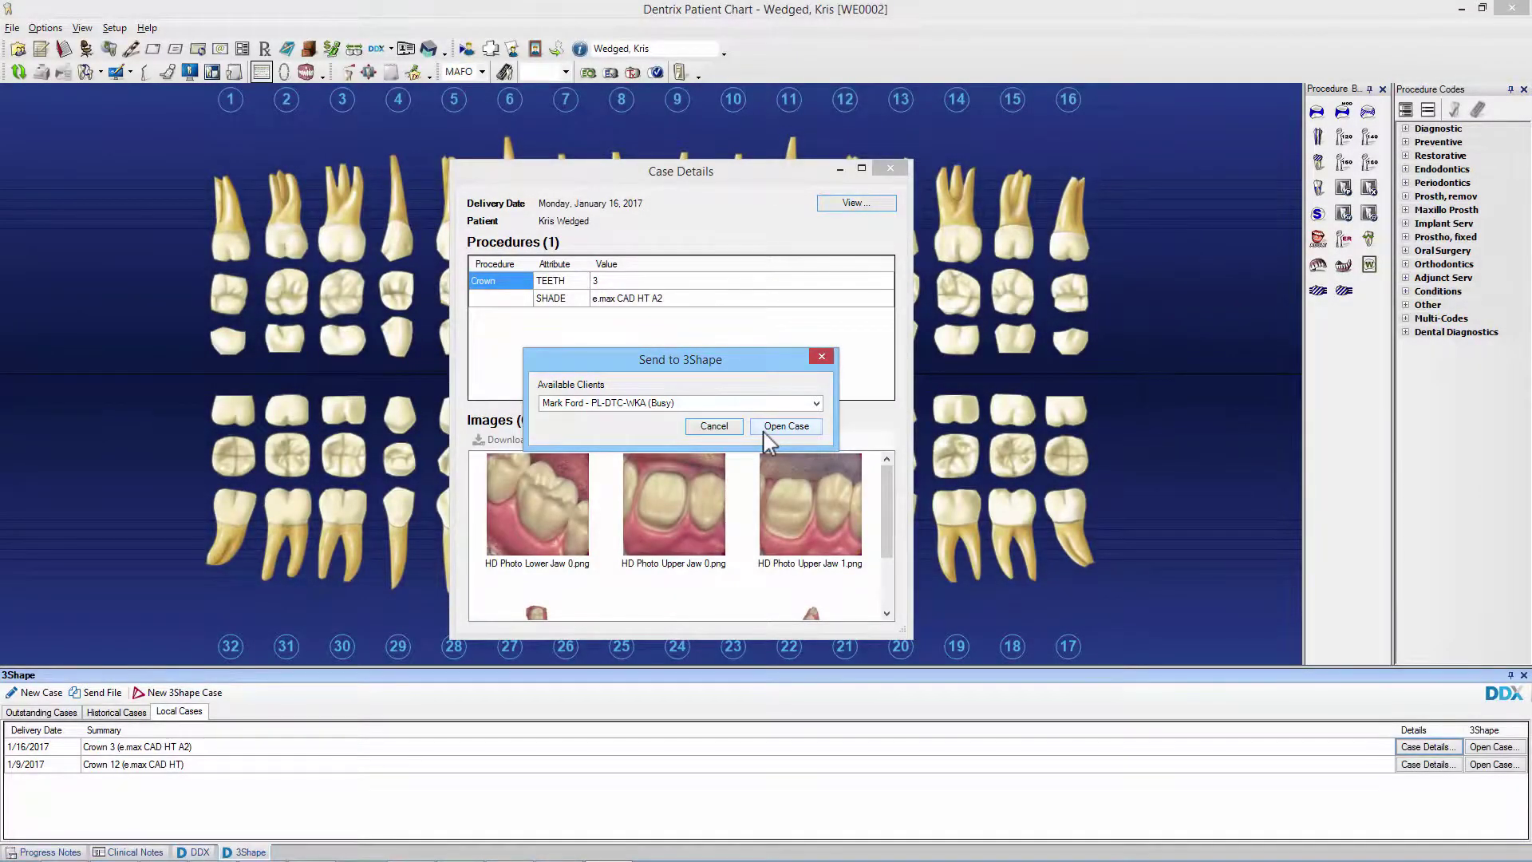
click(782, 426)
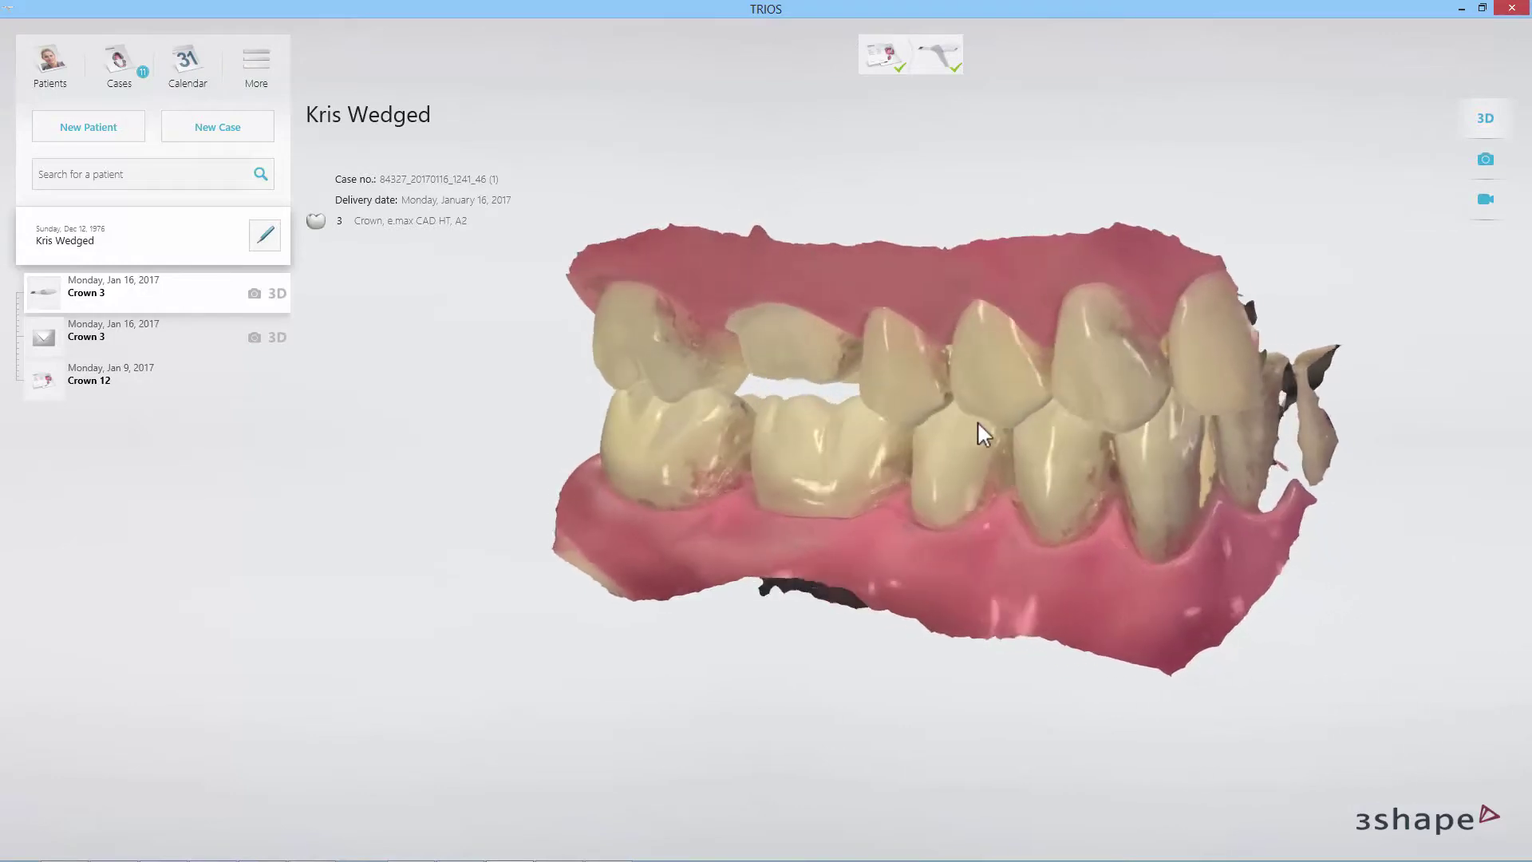
Step: Cycle through the Crown 3 gallery's scan views and intraoral photos back to the 3D jaw
click(1486, 159)
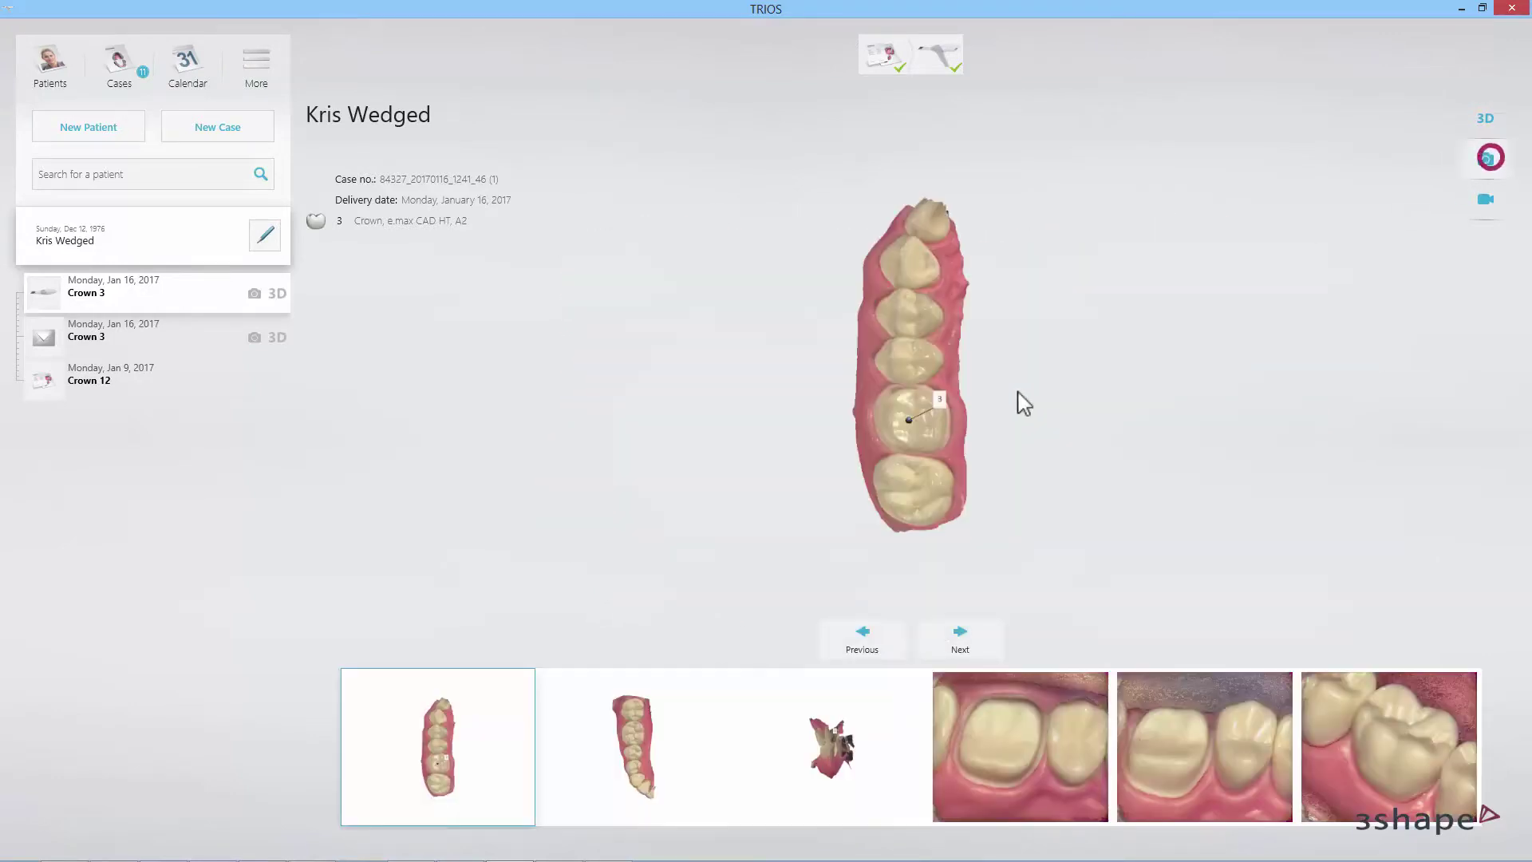
click(957, 639)
click(957, 640)
click(957, 639)
click(957, 639)
click(956, 639)
click(957, 640)
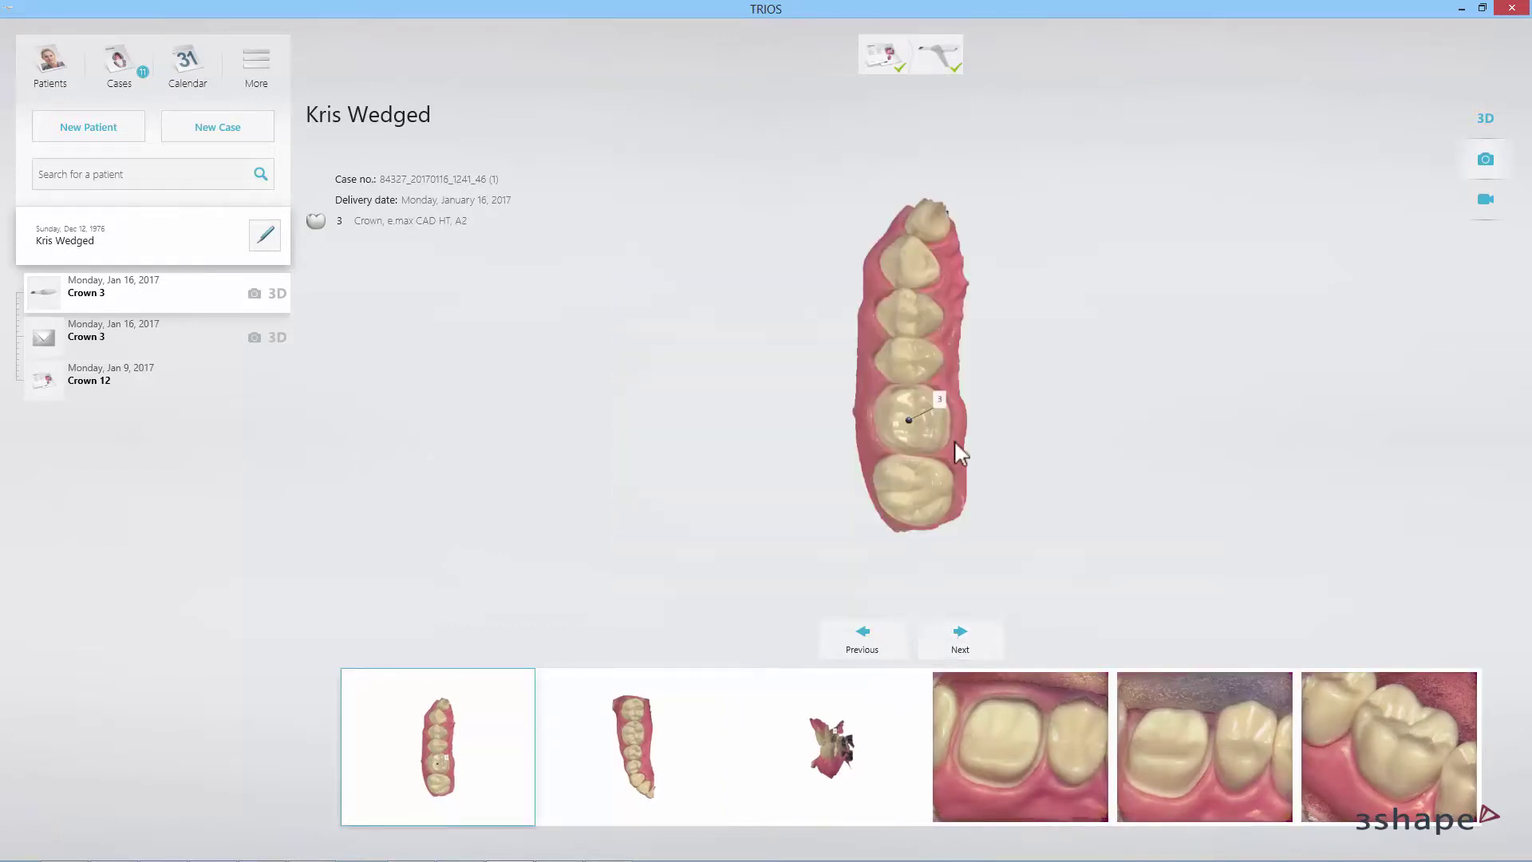